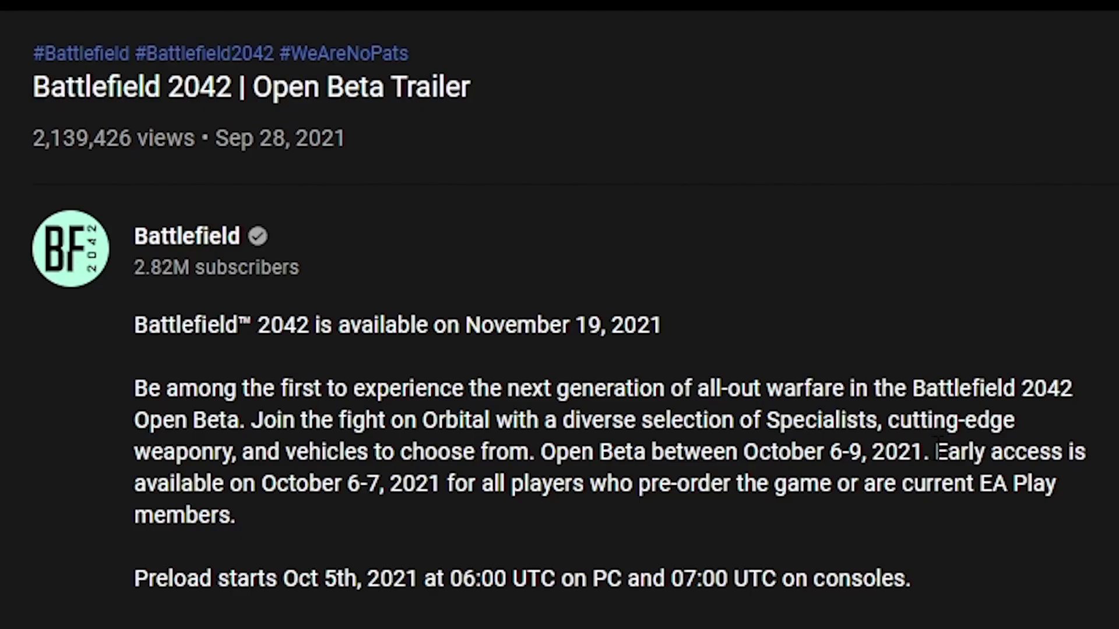
- Highlight the early-access and preload sentences in the Open Beta trailer's description
drag(935, 453, 1097, 590)
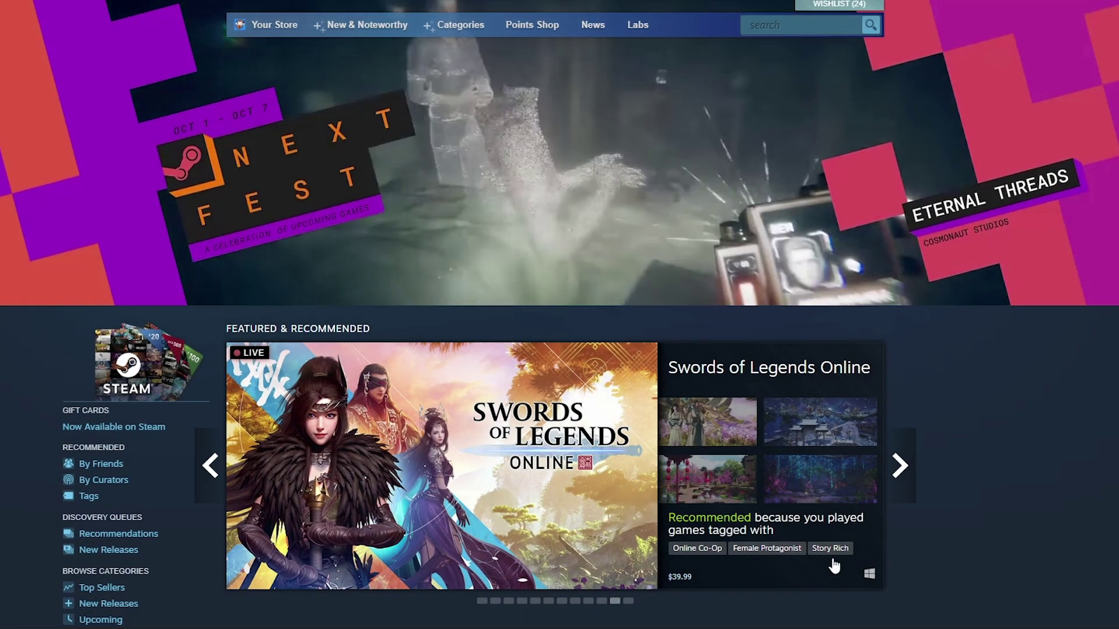
- Advance the featured carousel to Battlefield 2042, open its store page and scroll to the Open Beta offer
click(900, 469)
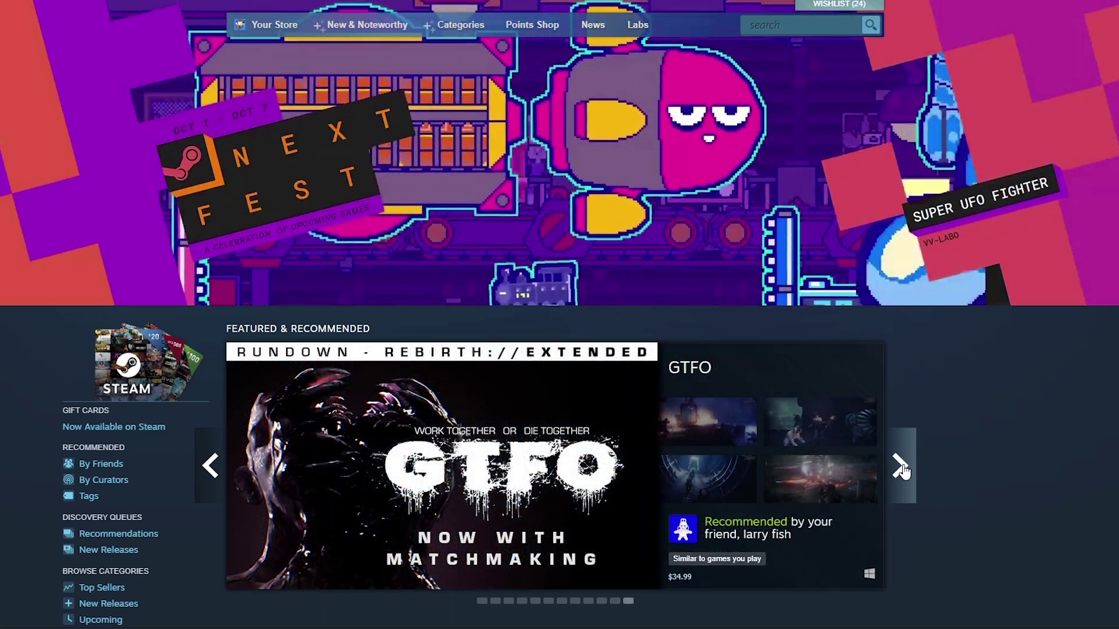
click(907, 479)
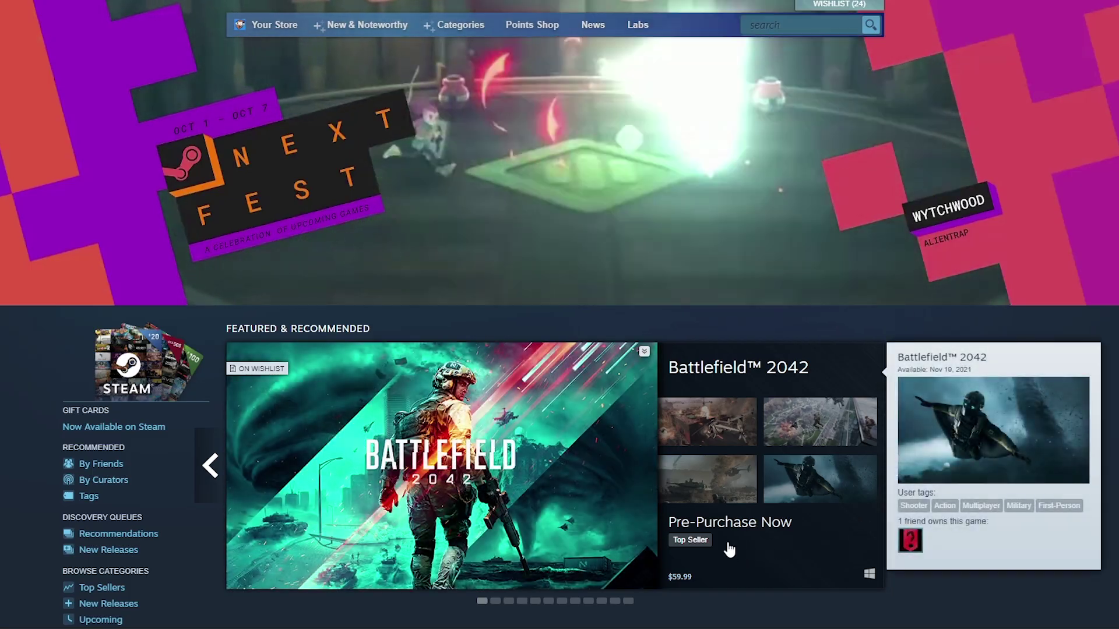
click(729, 549)
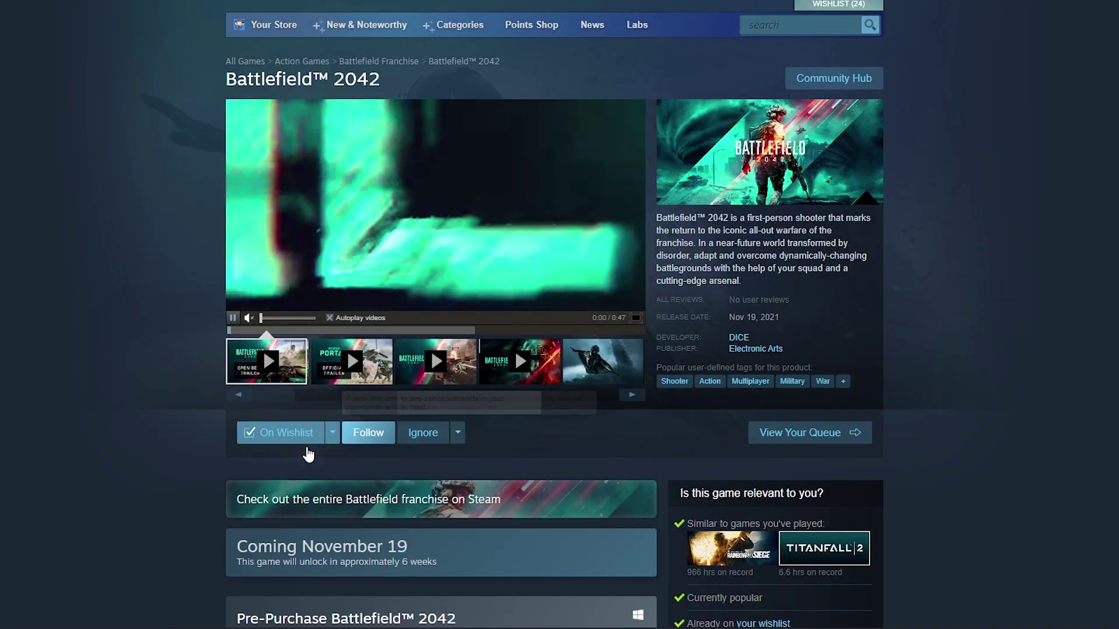
scroll(170, 463, down, 2)
scroll(169, 463, down, 2)
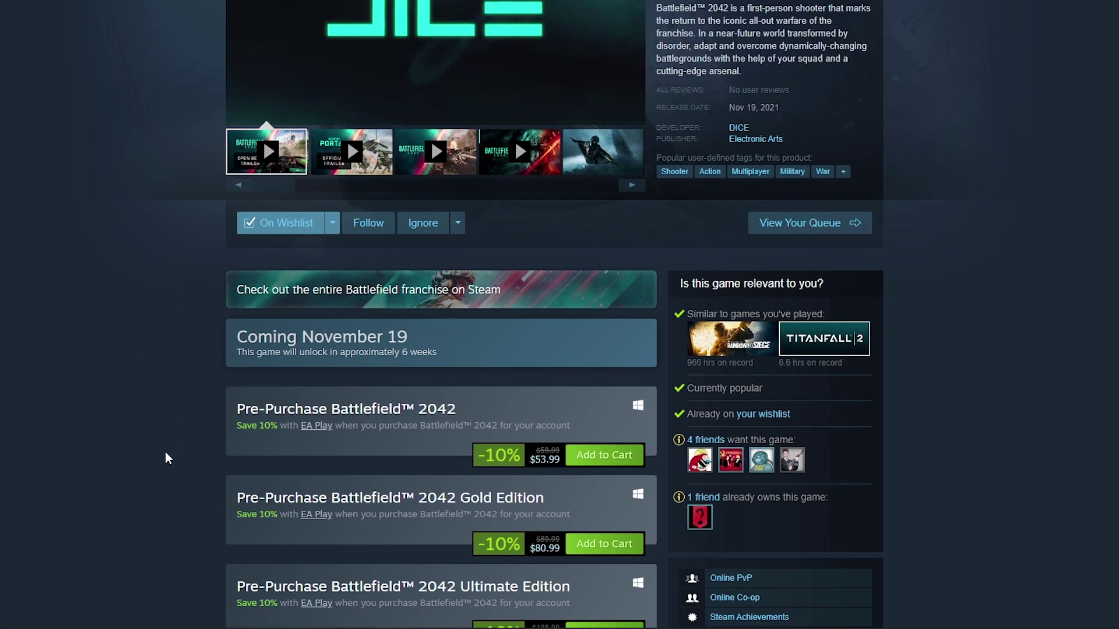
scroll(369, 341, down, 5)
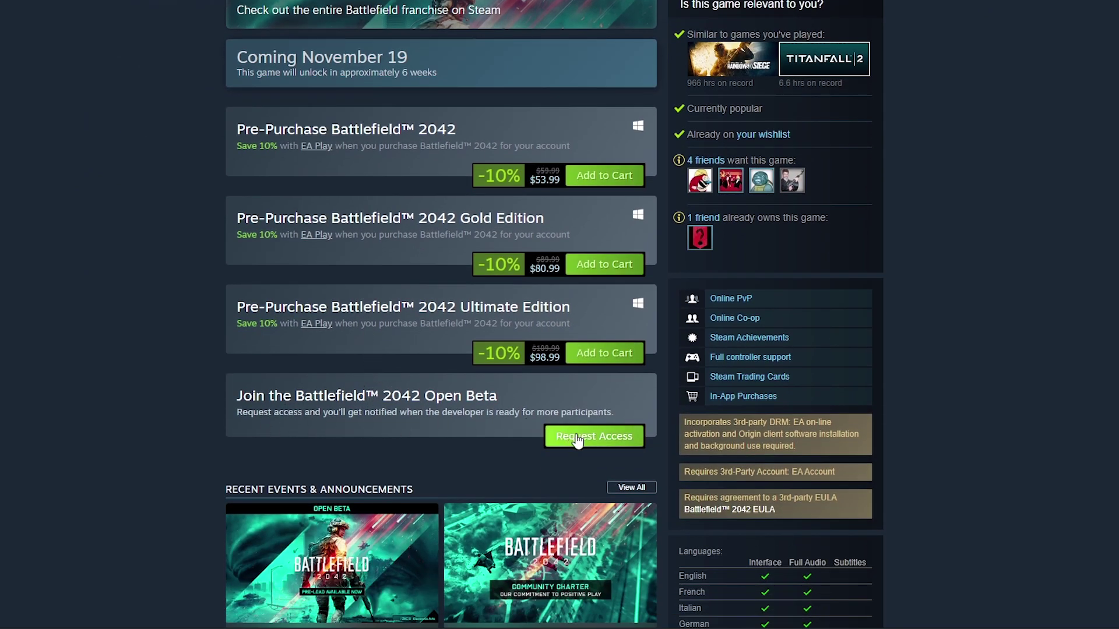
- Request and confirm Battlefield 2042 Open Beta access, acknowledging the access-granted message
scroll(575, 437, down, 2)
click(575, 299)
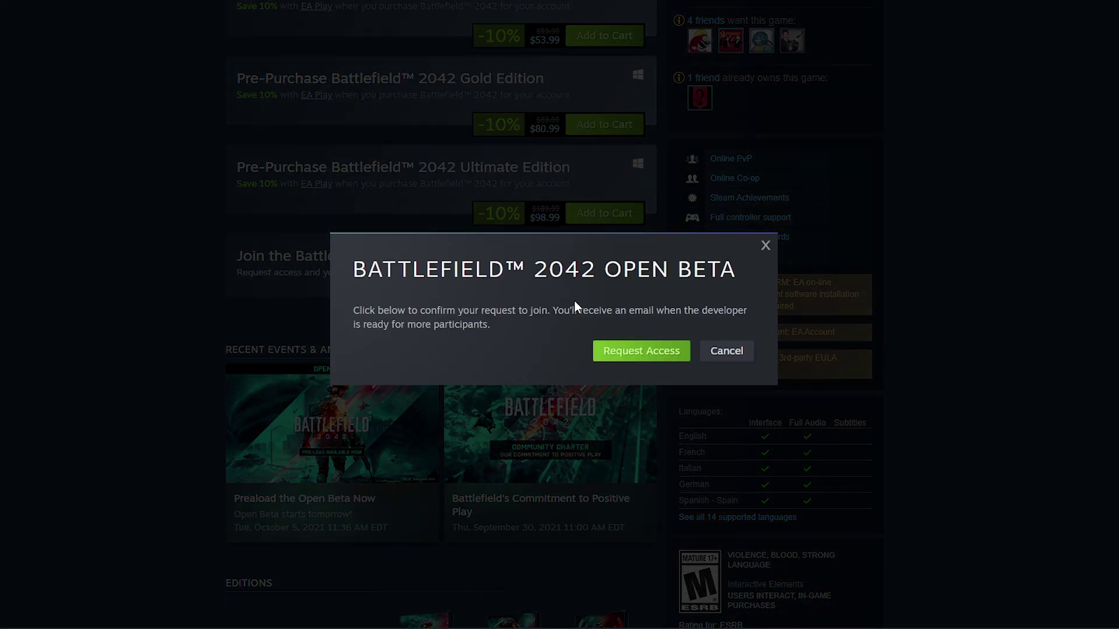
click(632, 356)
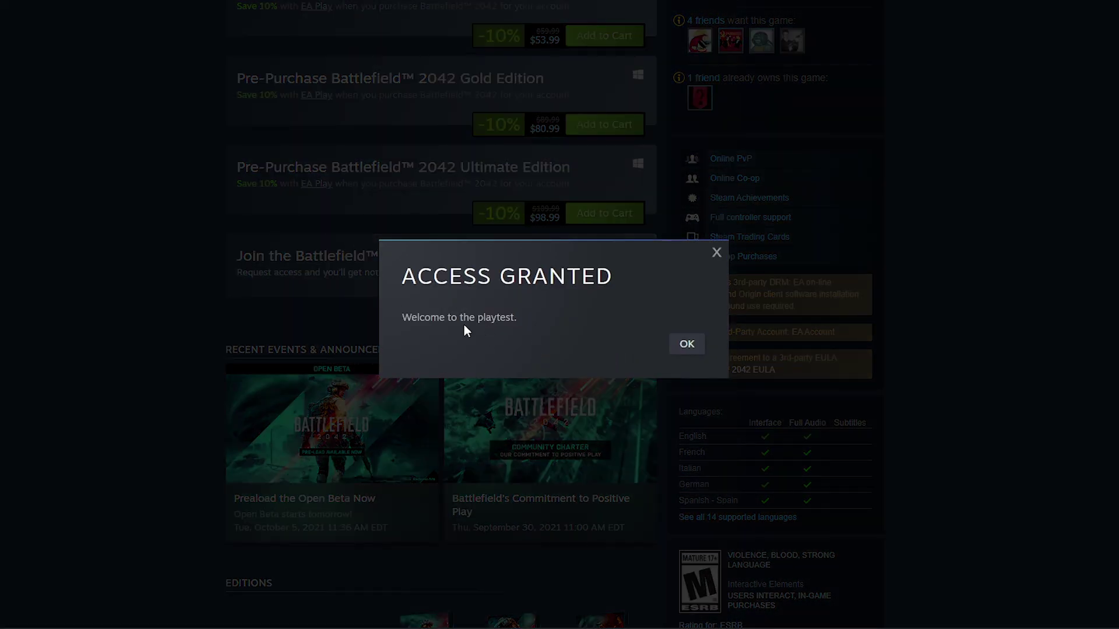
click(687, 345)
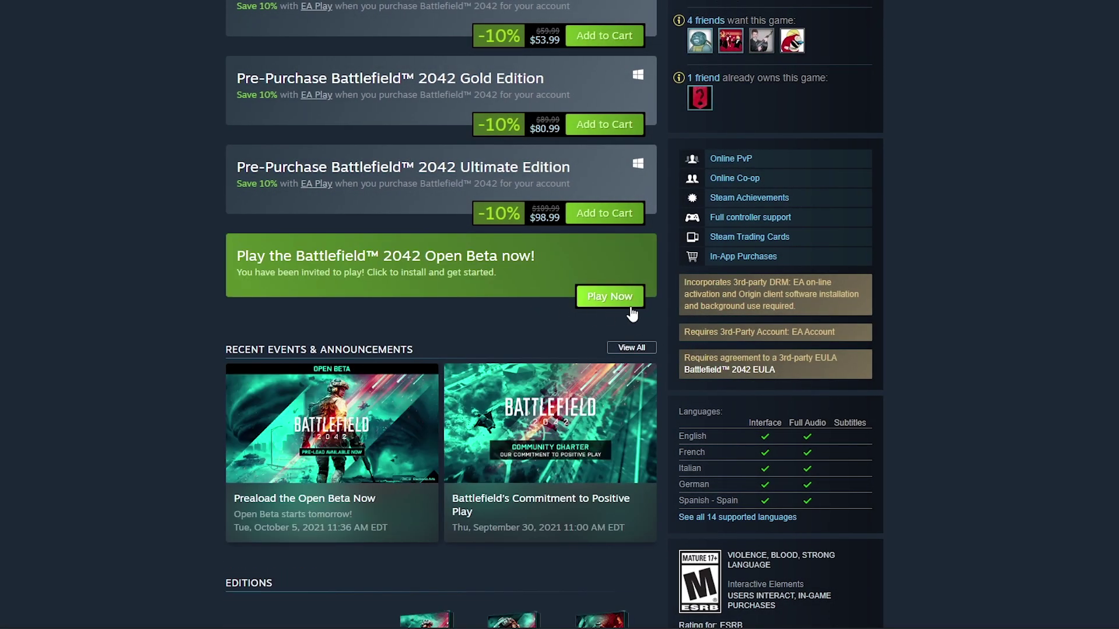
- Install the Open Beta, accepting its license agreement, and view the download progress
click(628, 305)
click(608, 427)
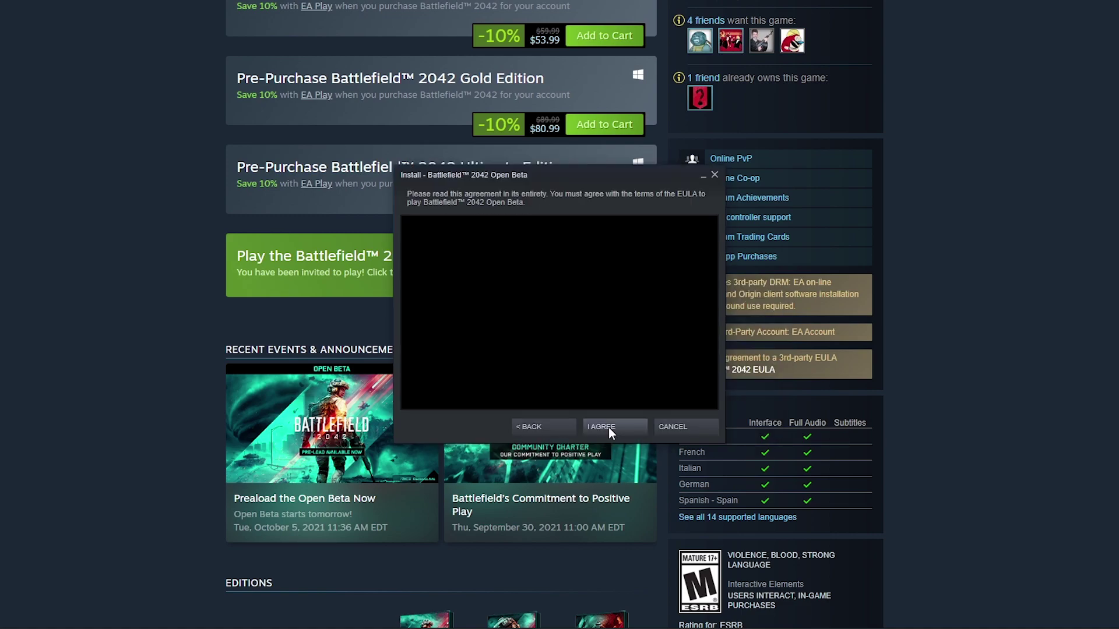
click(608, 427)
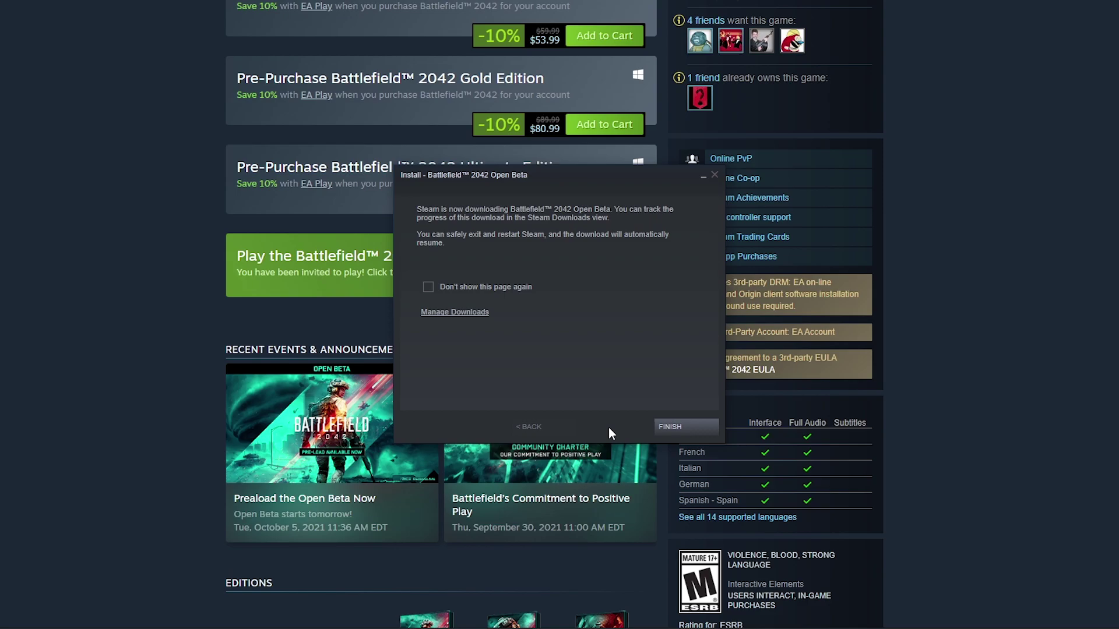
click(667, 429)
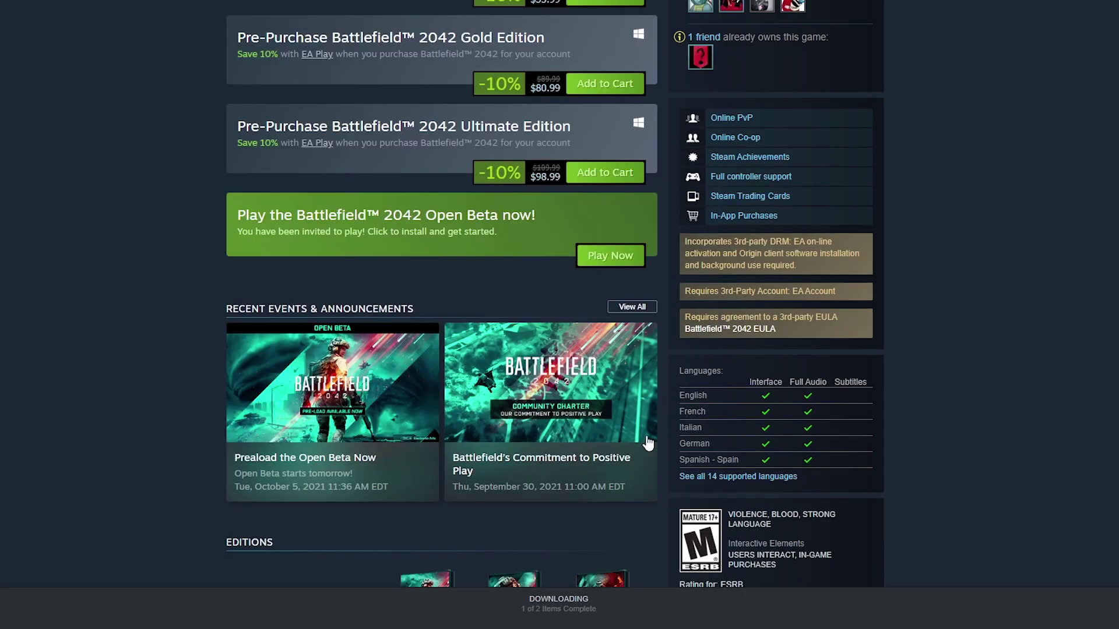
click(559, 606)
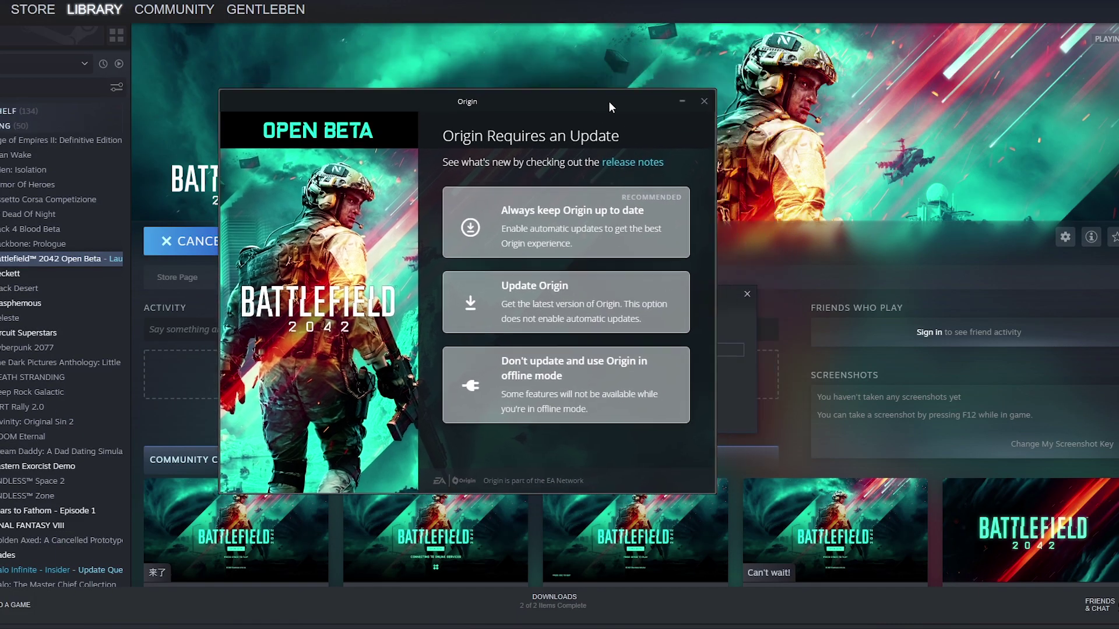
- Update Origin from its moved-aside window and dismiss the NVIDIA driver warning
drag(608, 101, 444, 131)
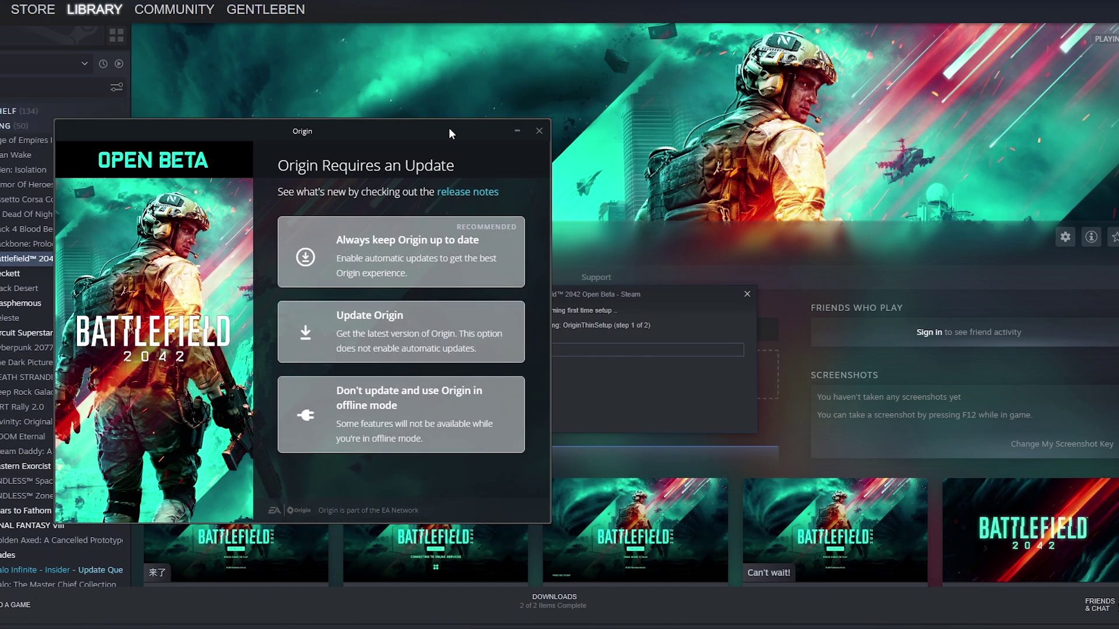
click(416, 336)
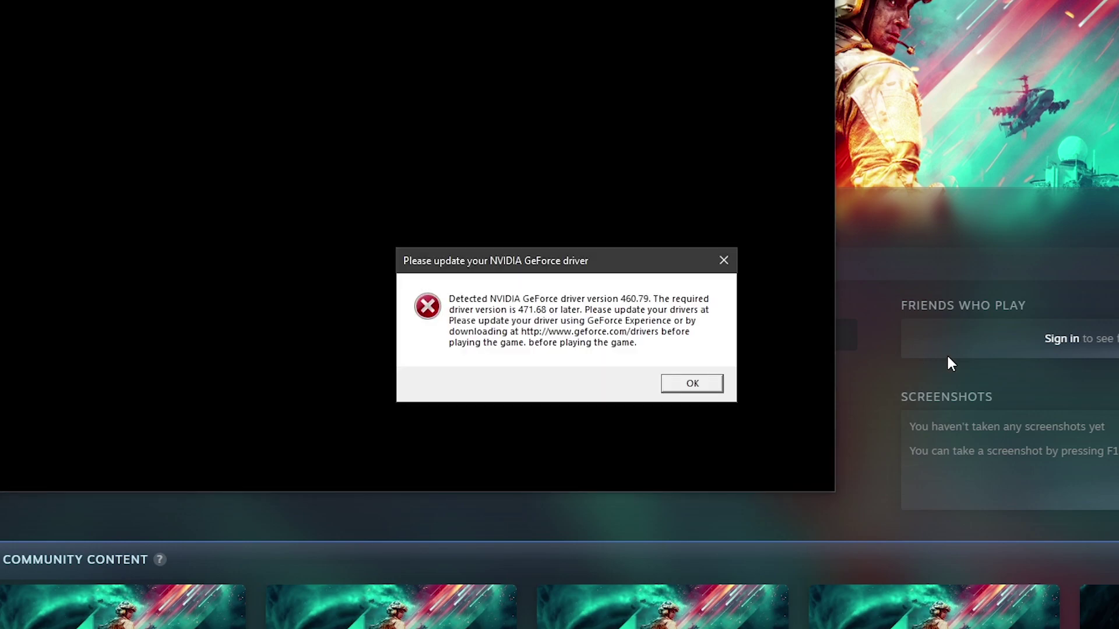
click(692, 383)
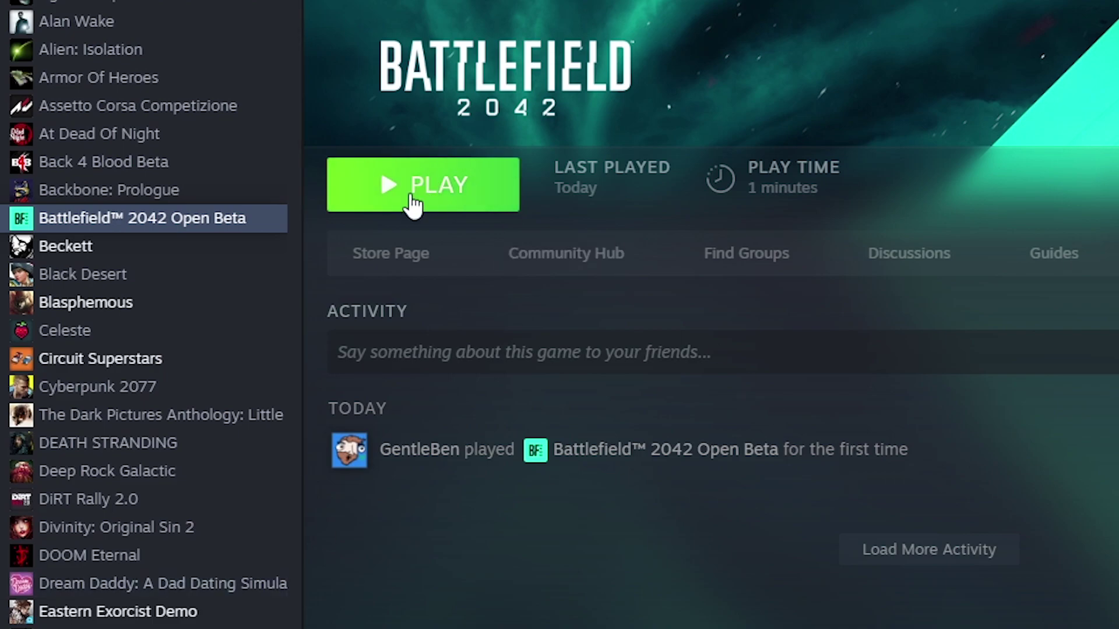
- Launch Battlefield 2042 Open Beta with the PLAY button on its library page
click(412, 201)
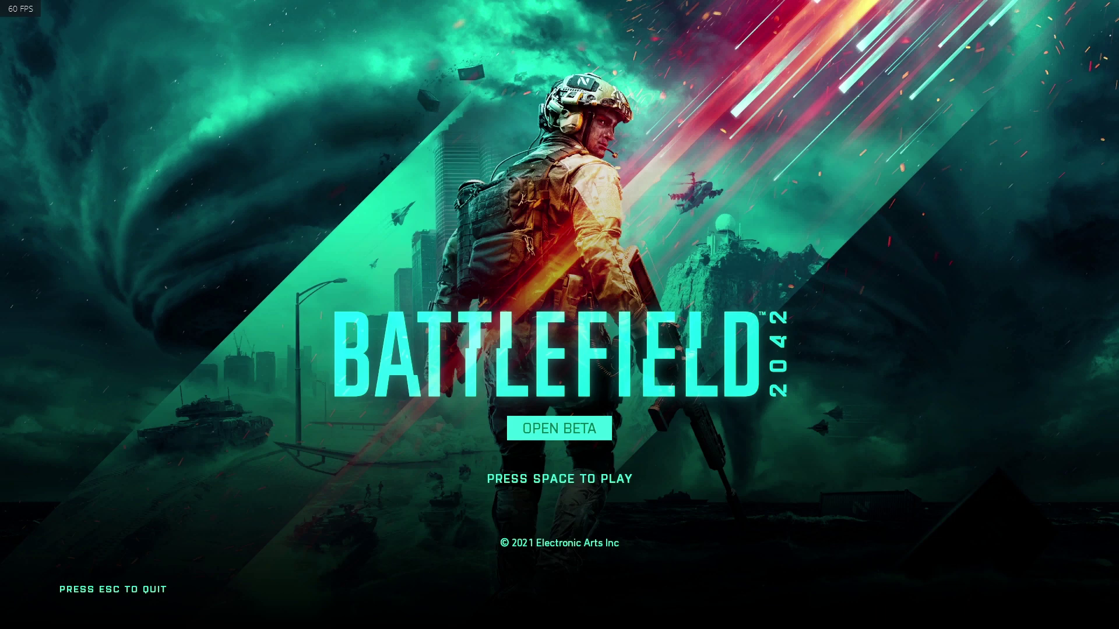
- Get past the title screen and welcome message to the Early Access notice
key(space)
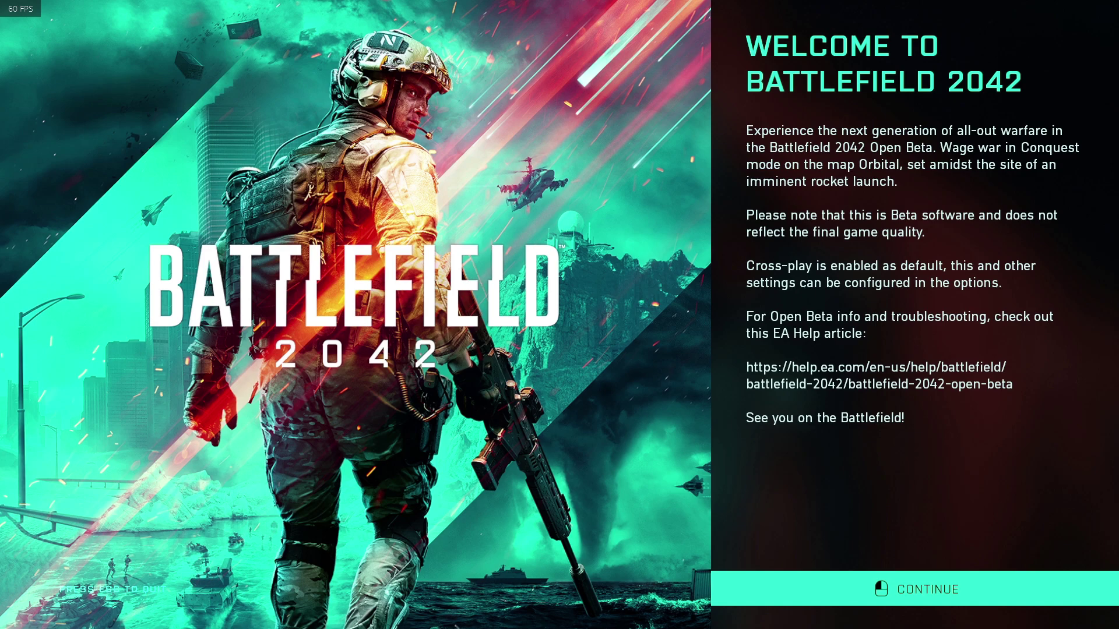
key(Return)
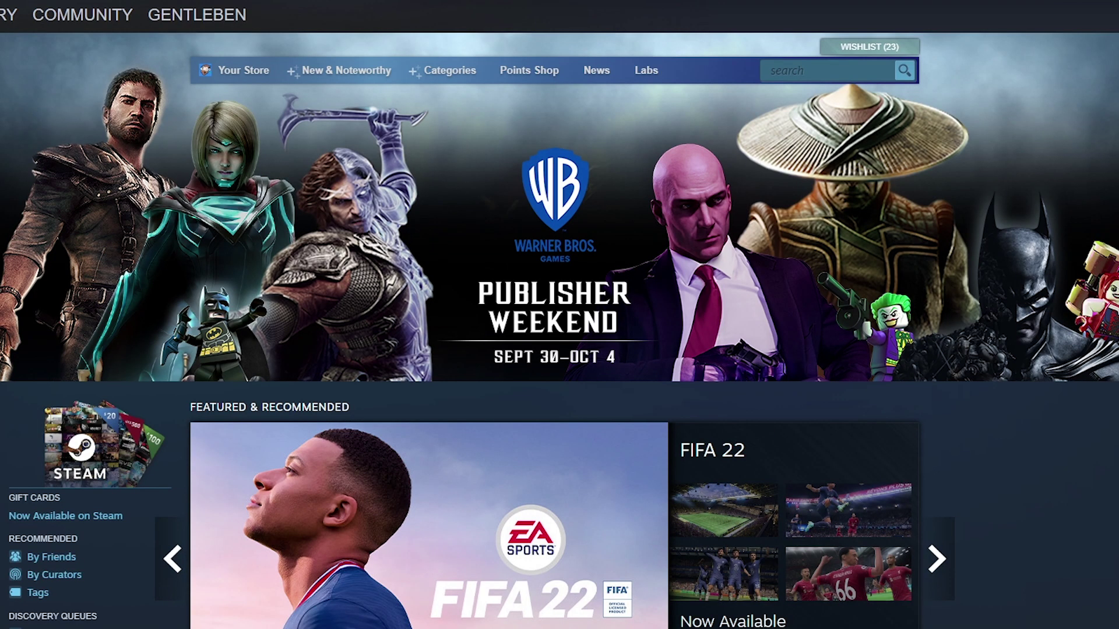
- Search the store for 'ea' and open the EA Play page from the suggestions
click(823, 71)
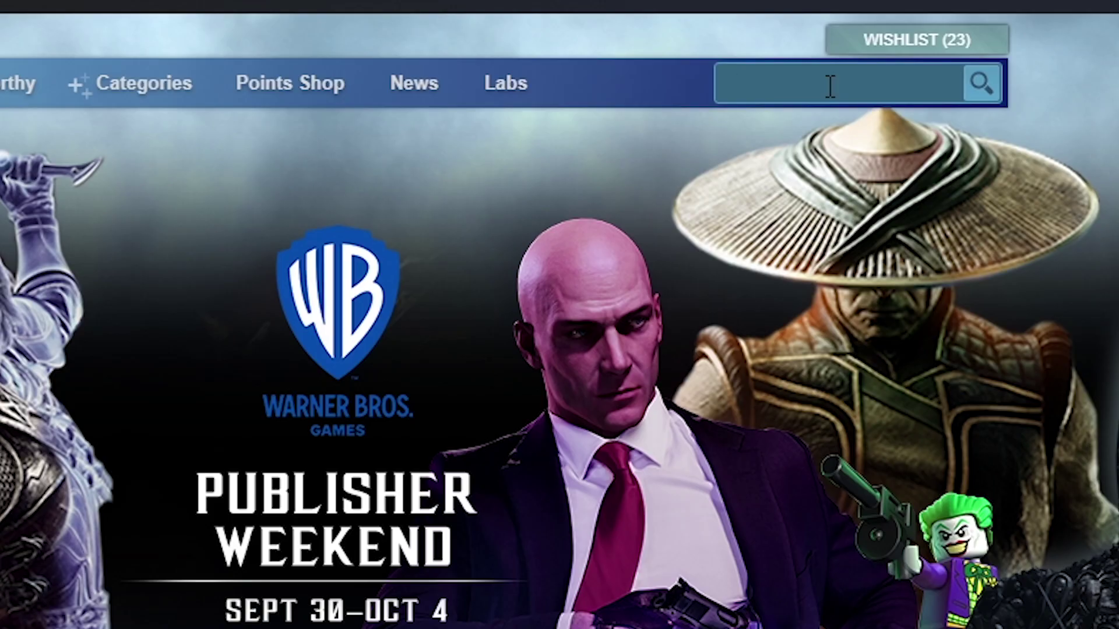
text(ea)
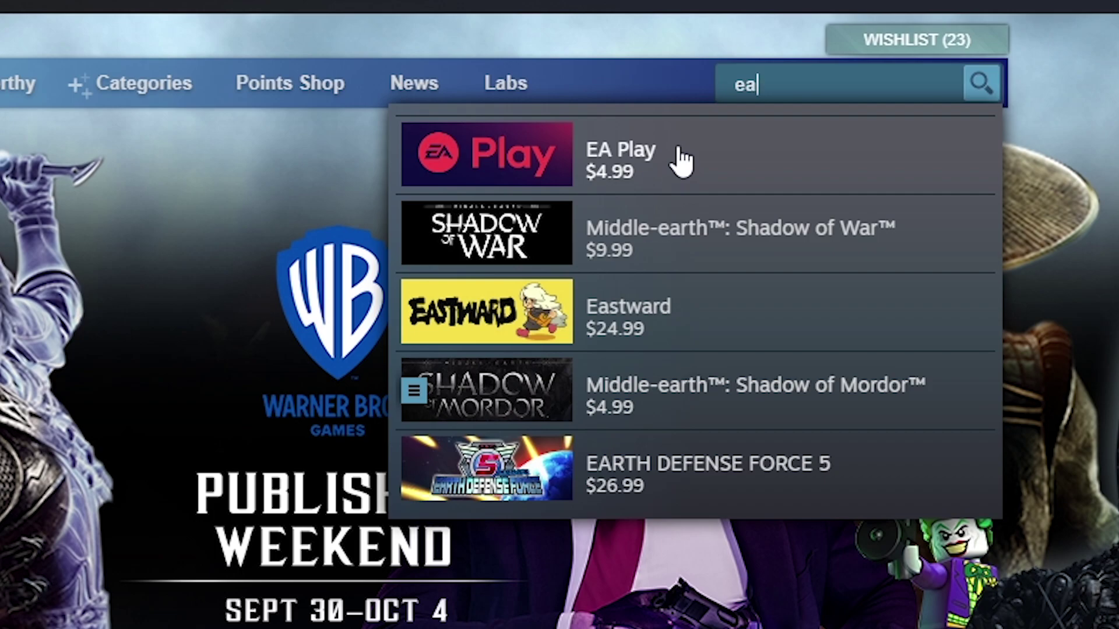
click(682, 161)
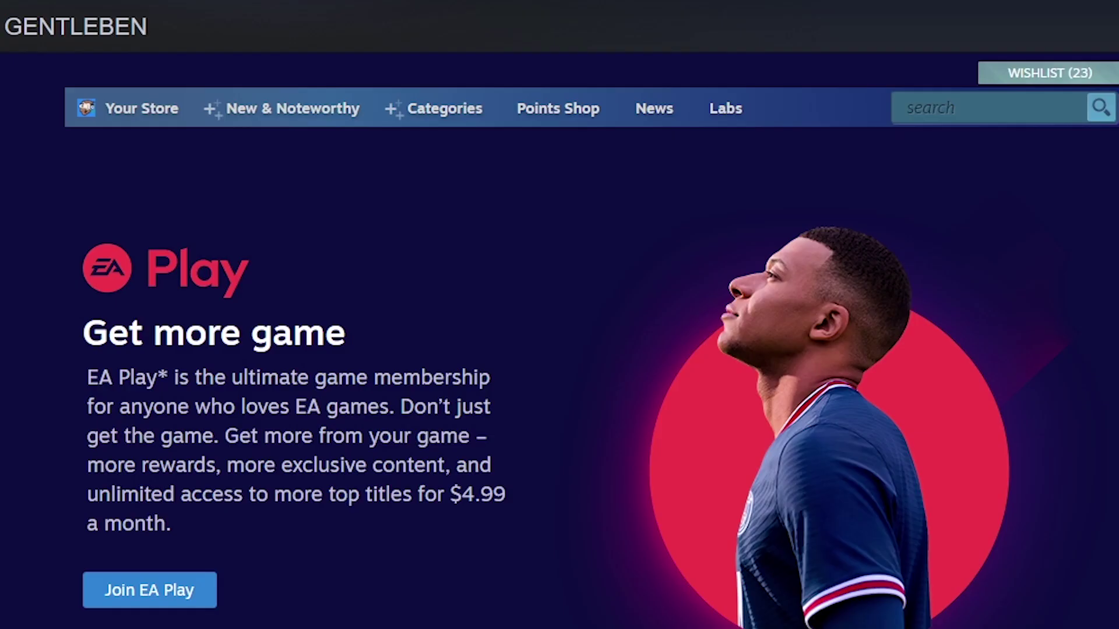
- Join EA Play by choosing the $4.99 monthly subscription plan
click(175, 605)
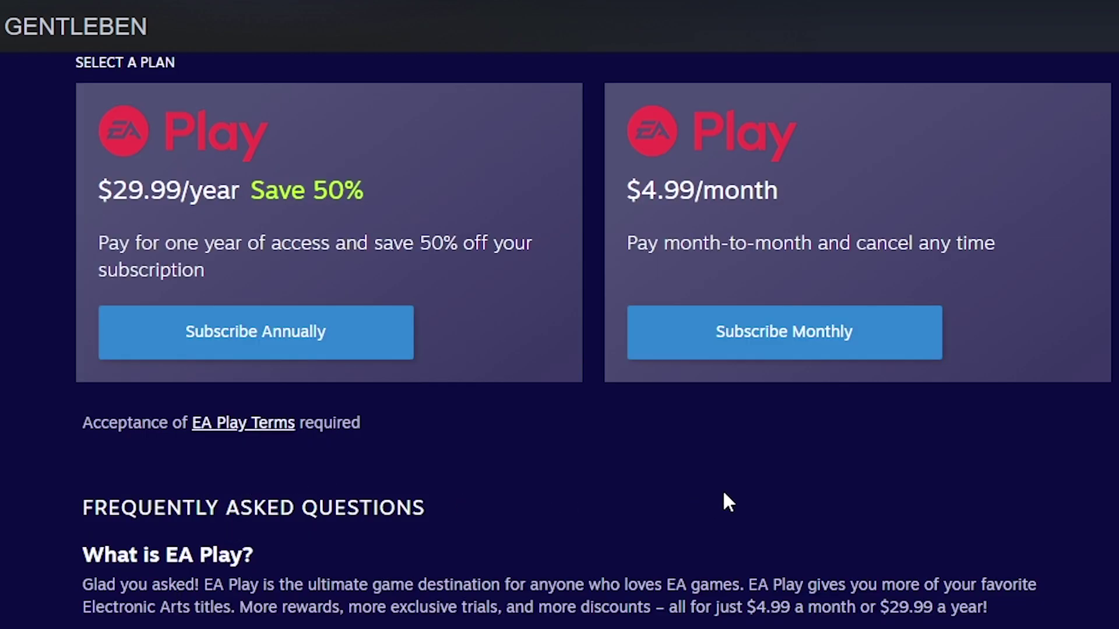
click(724, 343)
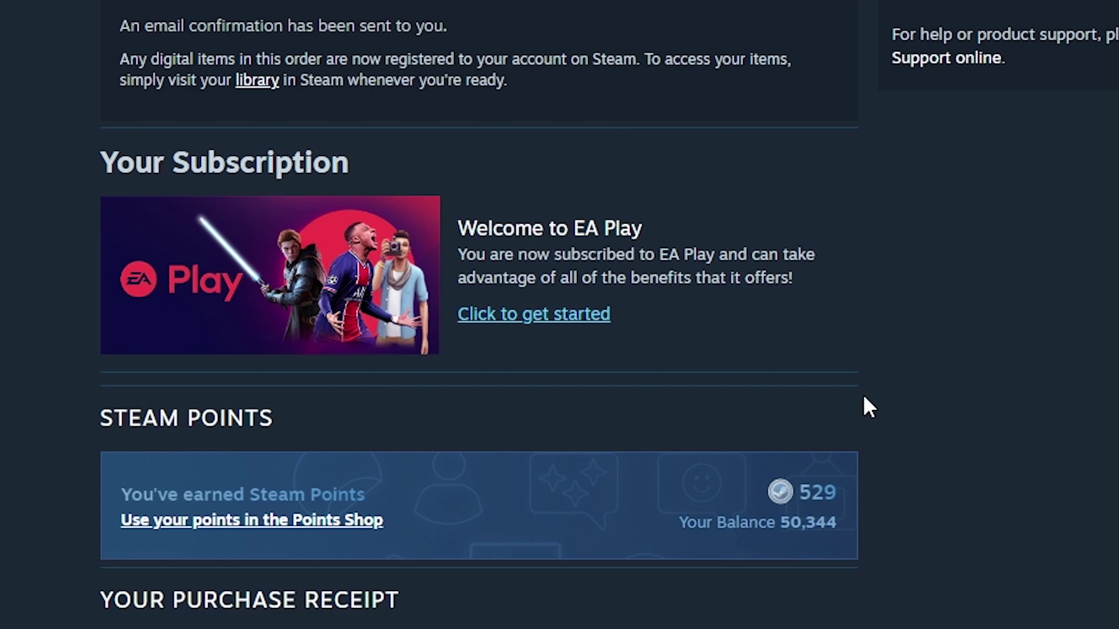
- Open the EA Play member page, cycle the trial carousel to FIFA 22, and scroll to member rewards
click(573, 328)
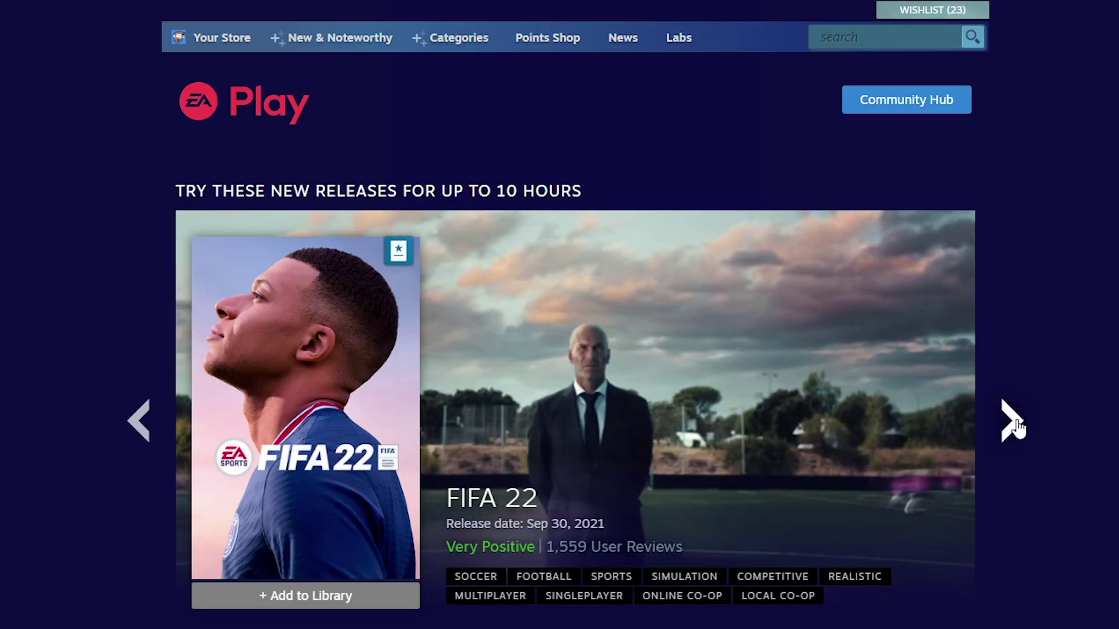
click(1015, 426)
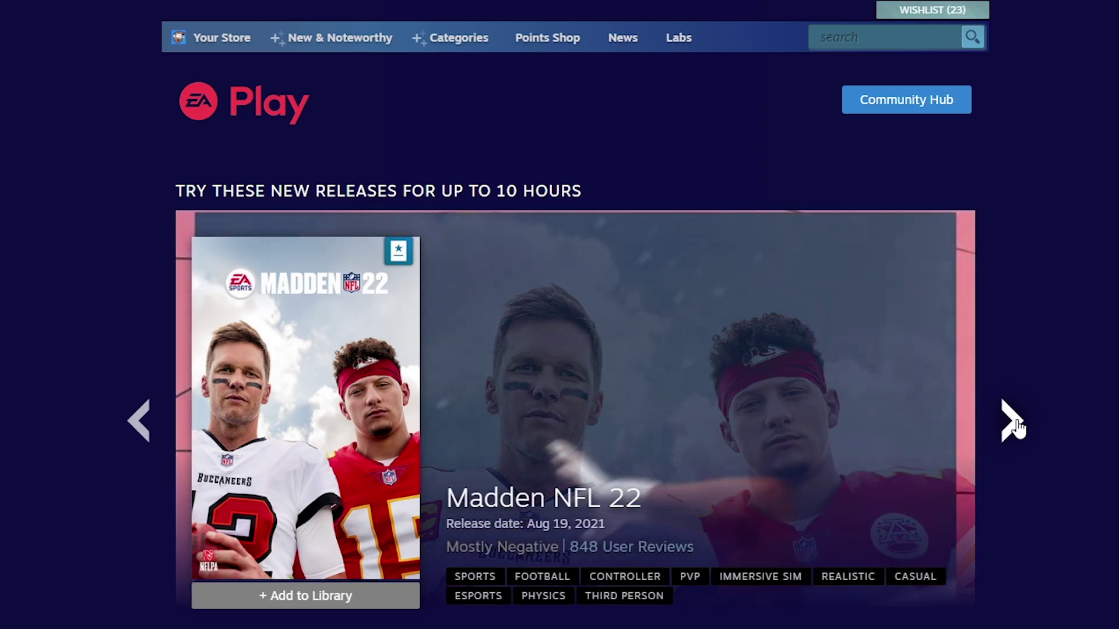
click(1016, 425)
scroll(1017, 426, down, 3)
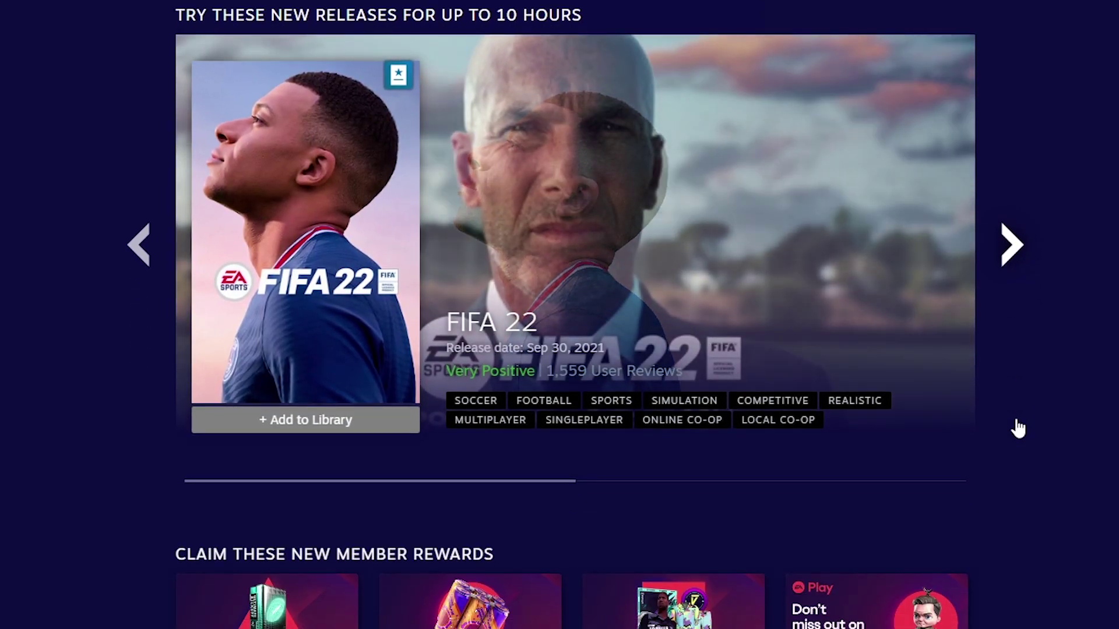
scroll(1016, 427, down, 4)
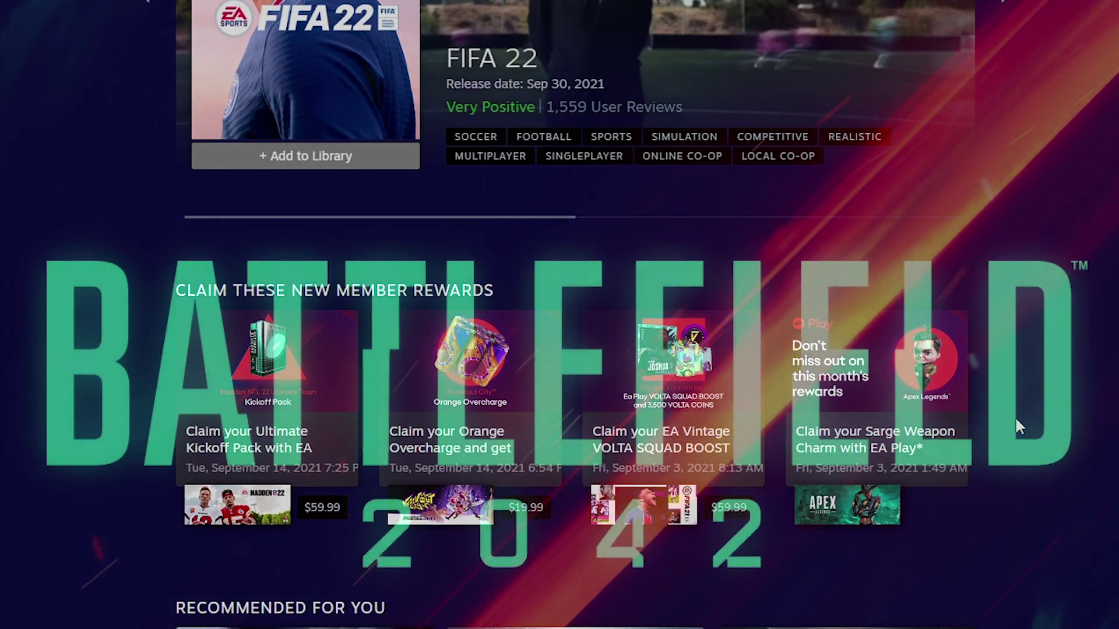
scroll(1016, 420, down, 2)
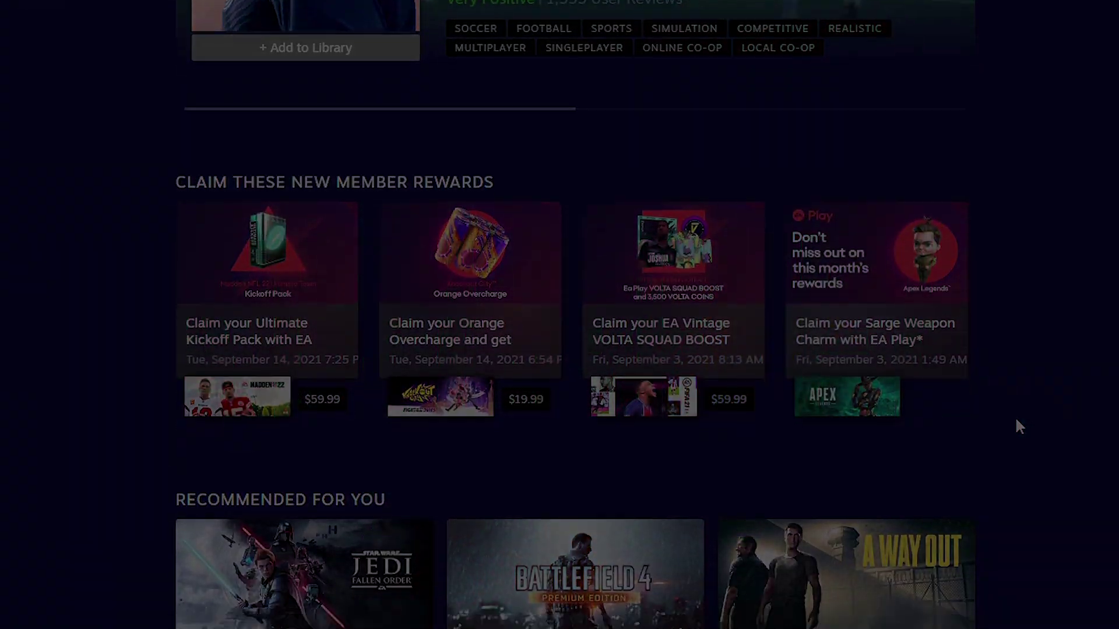